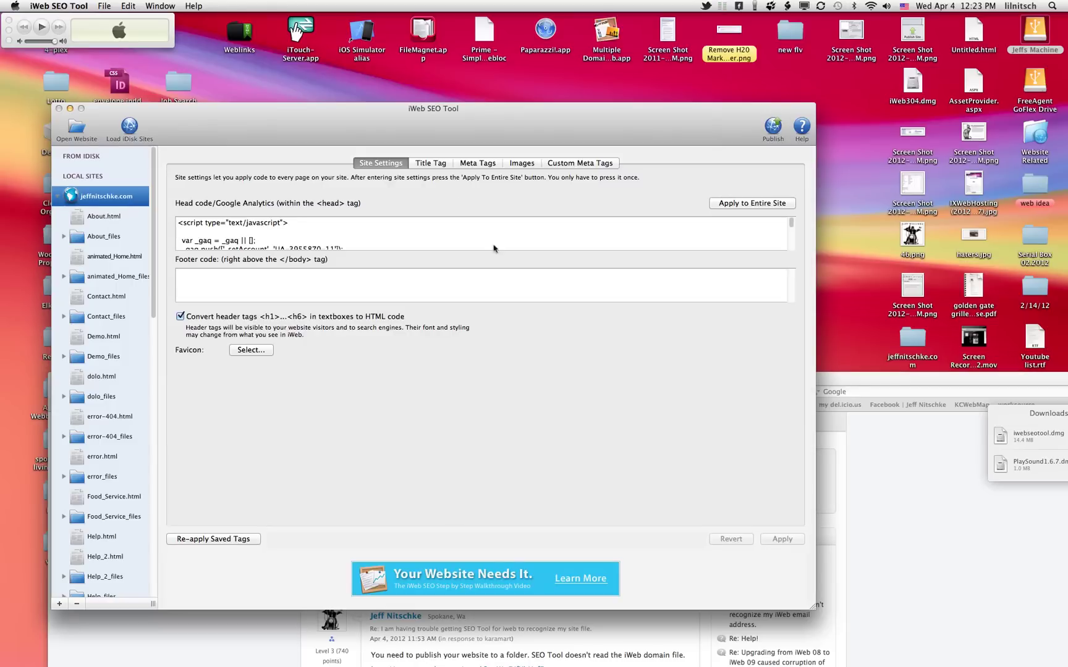
Step: Drag the iWeb SEO Tool window up and to the right on the desktop
left_click_drag(347, 107, 437, 94)
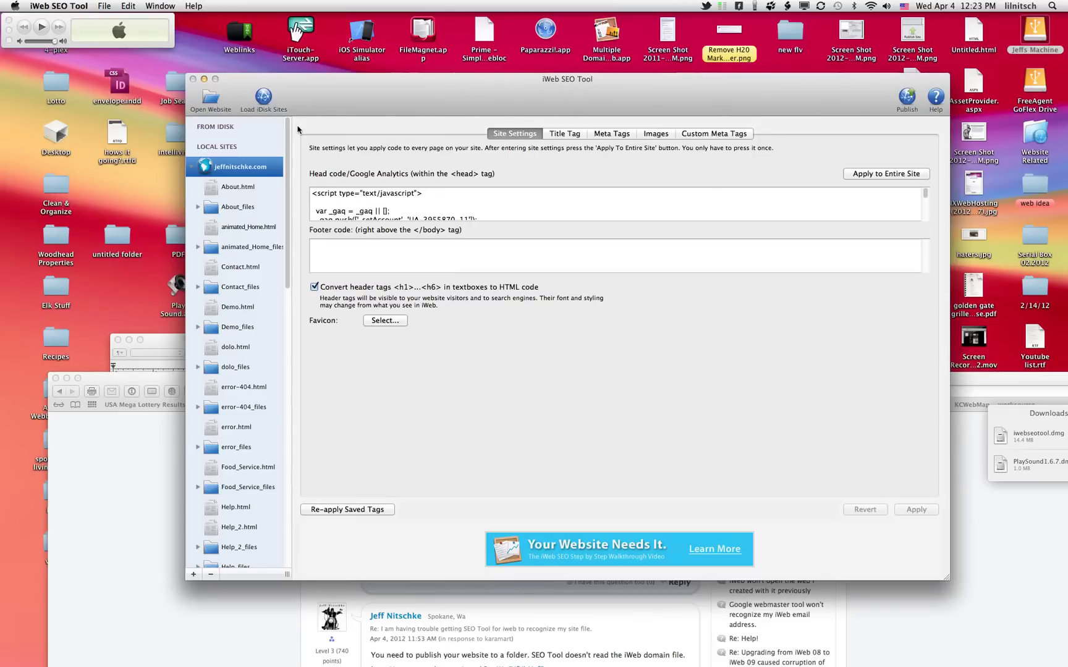
Step: Load the jeffnitschke.com folder as a website from Open Website
left_click(210, 99)
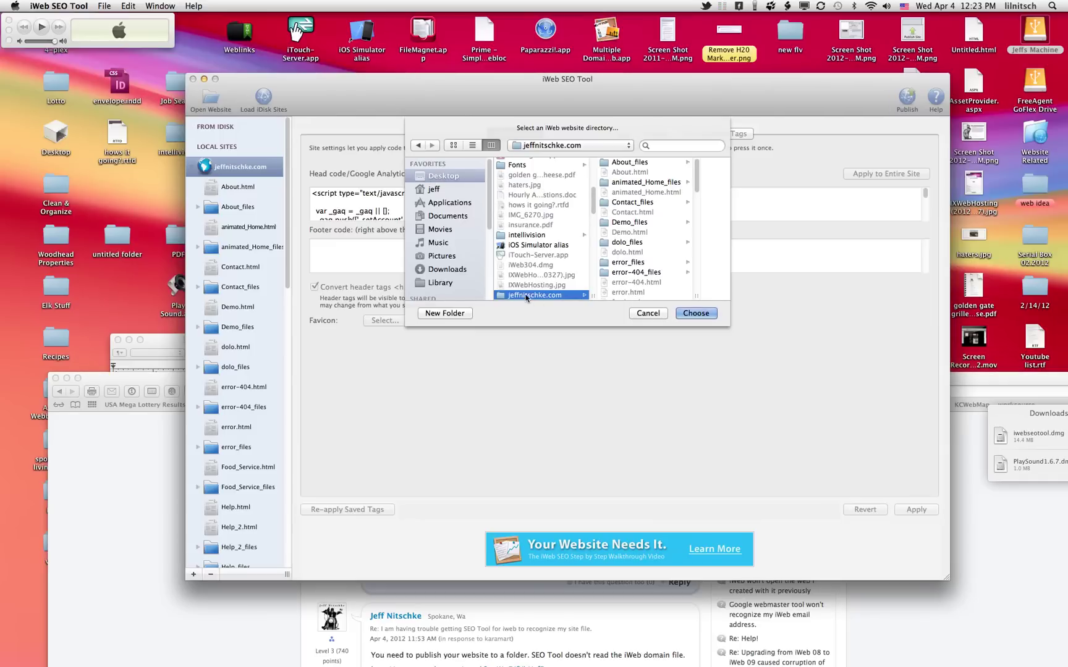
scroll(543, 267, "down", 3)
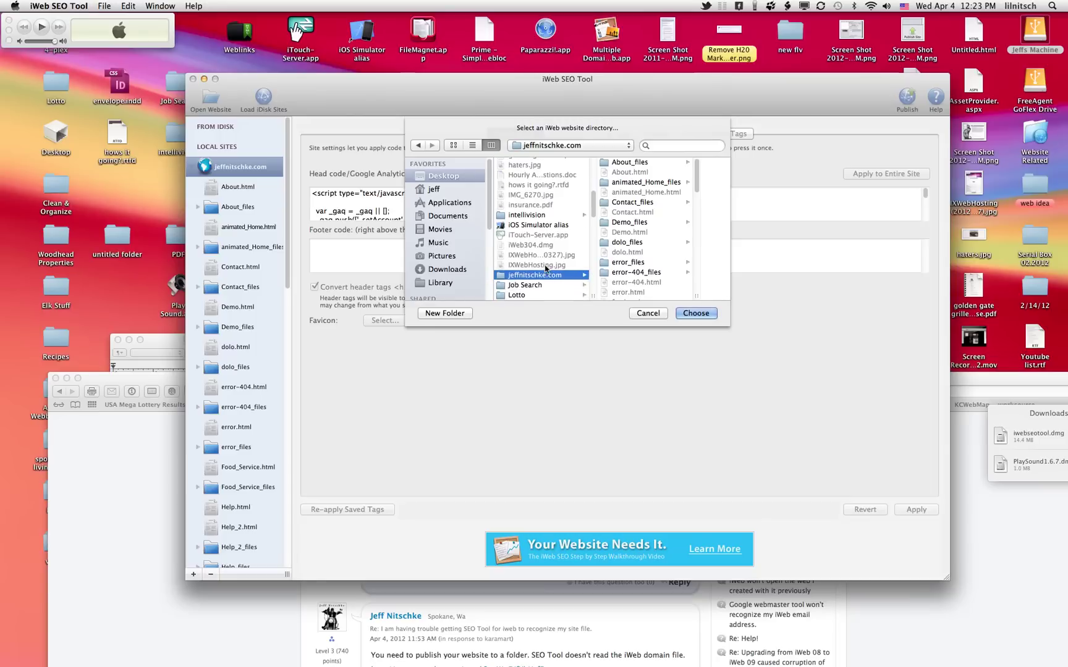
left_click(696, 313)
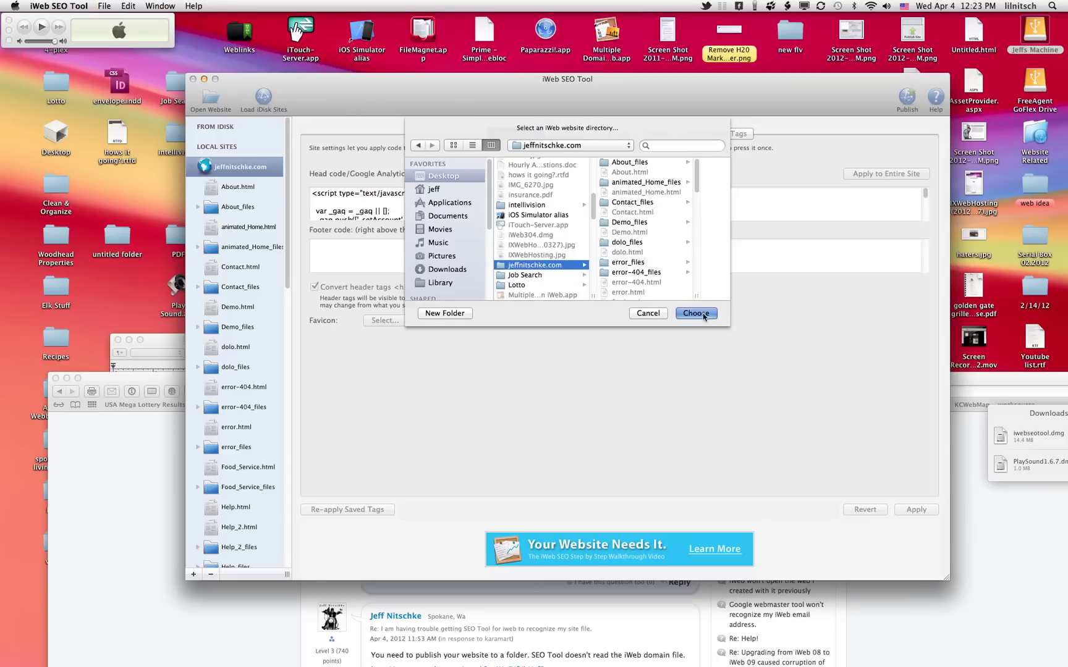
scroll(227, 377, "down", 10)
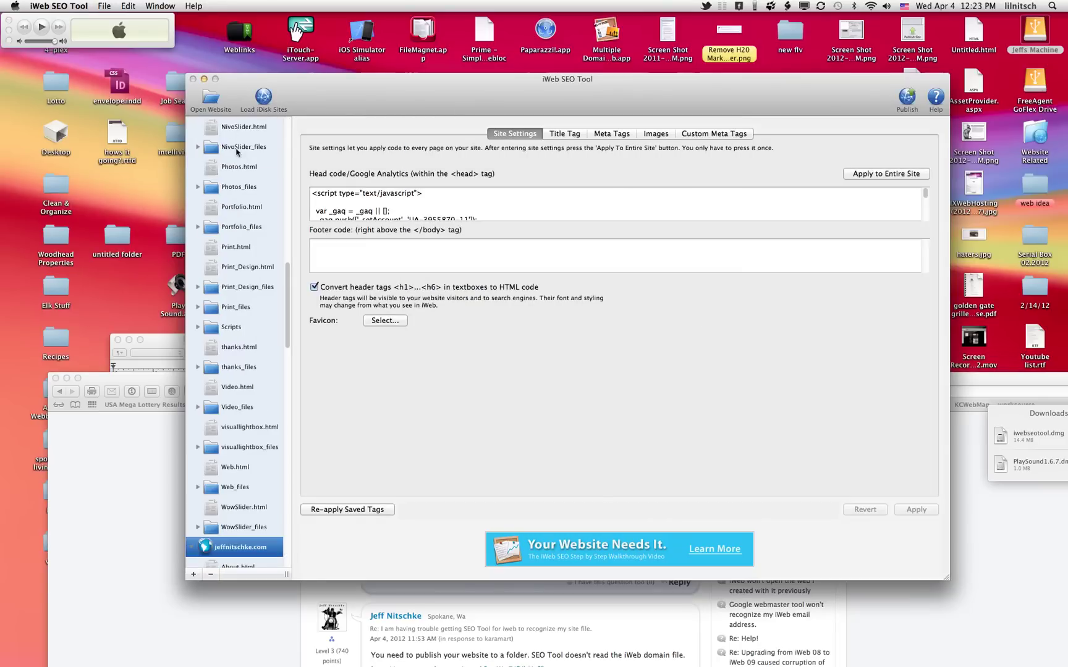
scroll(249, 407, "up", 4)
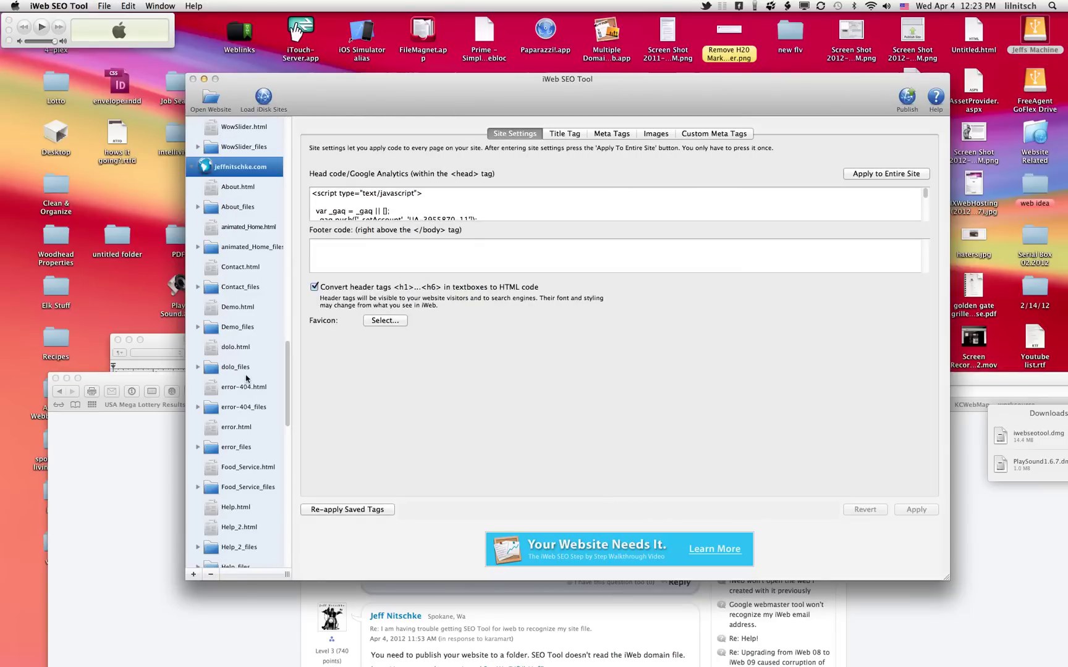
scroll(247, 384, "up", 8)
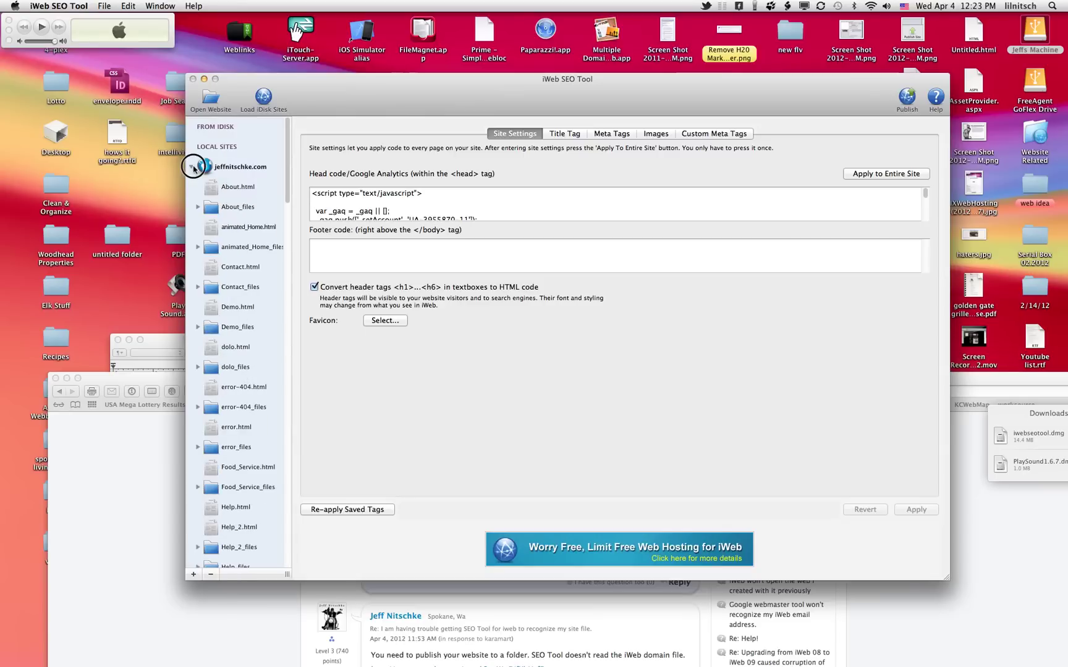
Step: Remove both jeffnitschke.com entries from Local Sites, then start opening a website folder
left_click(195, 167)
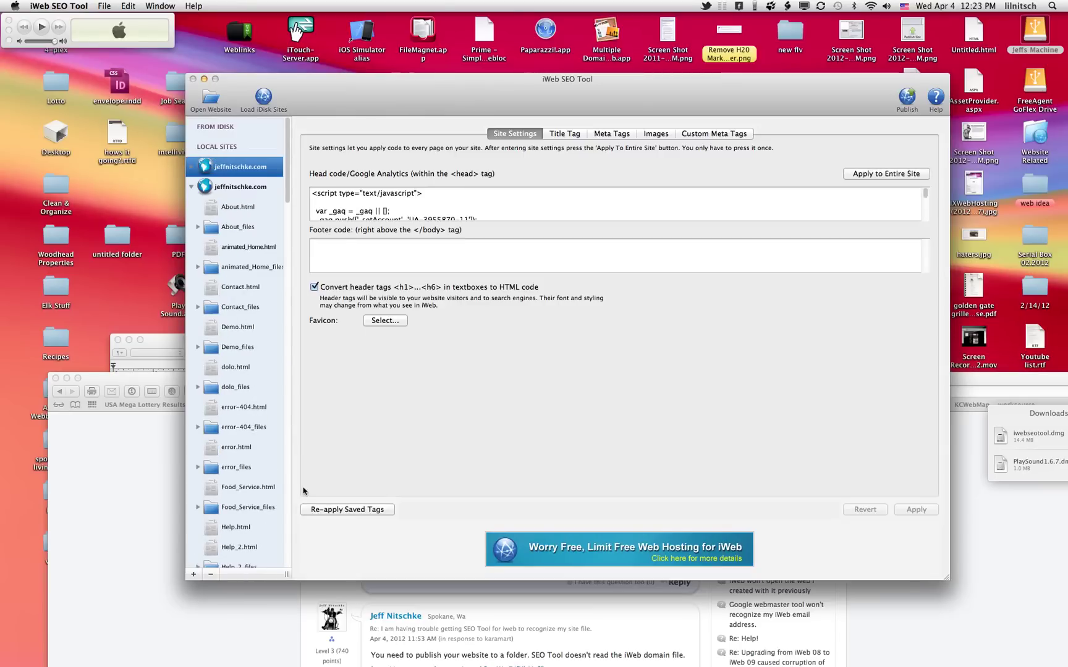
left_click(210, 576)
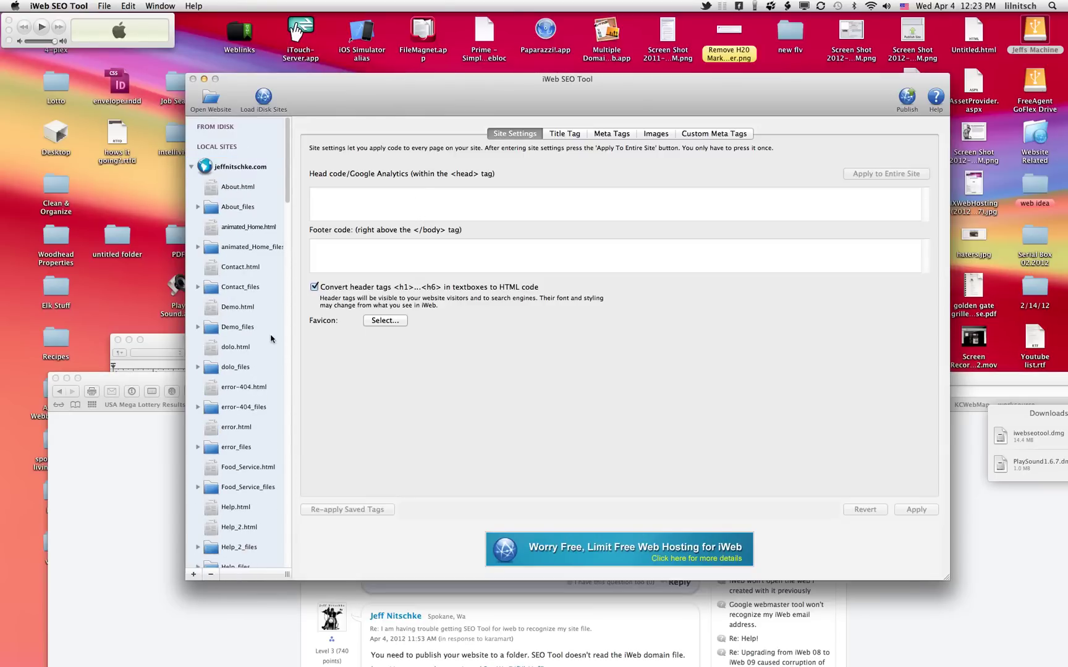
left_click(239, 167)
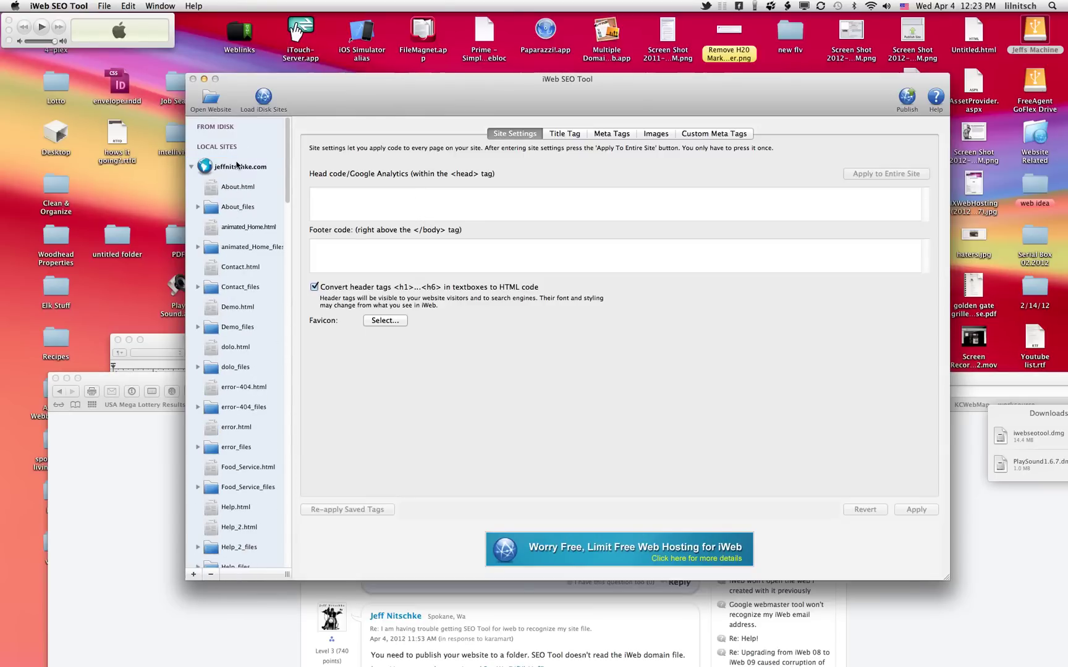
left_click(211, 575)
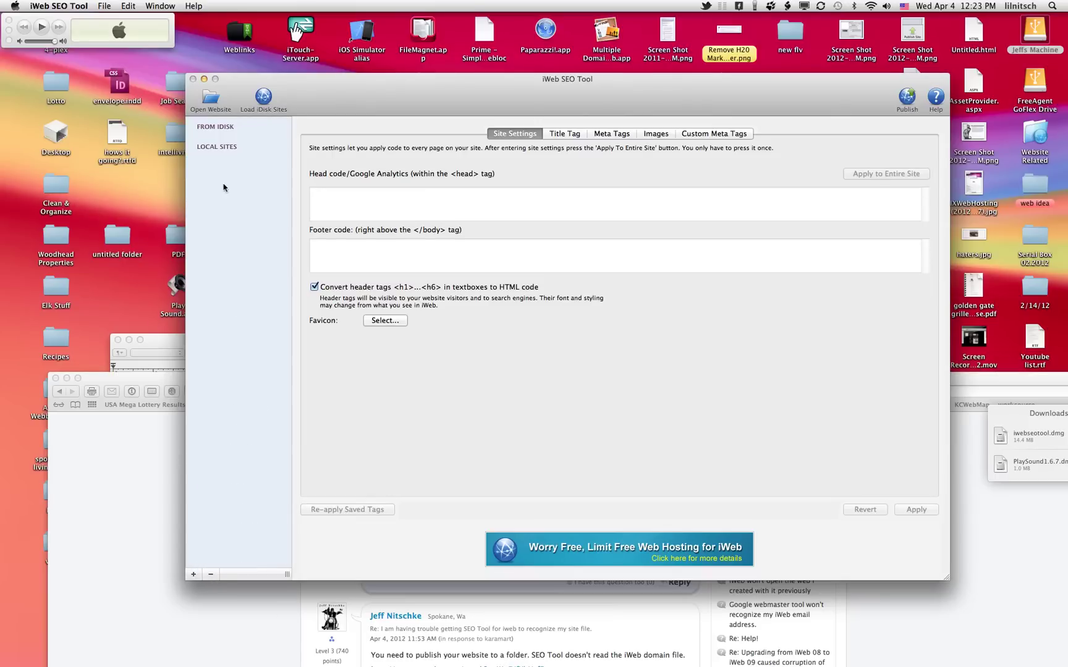
left_click(210, 100)
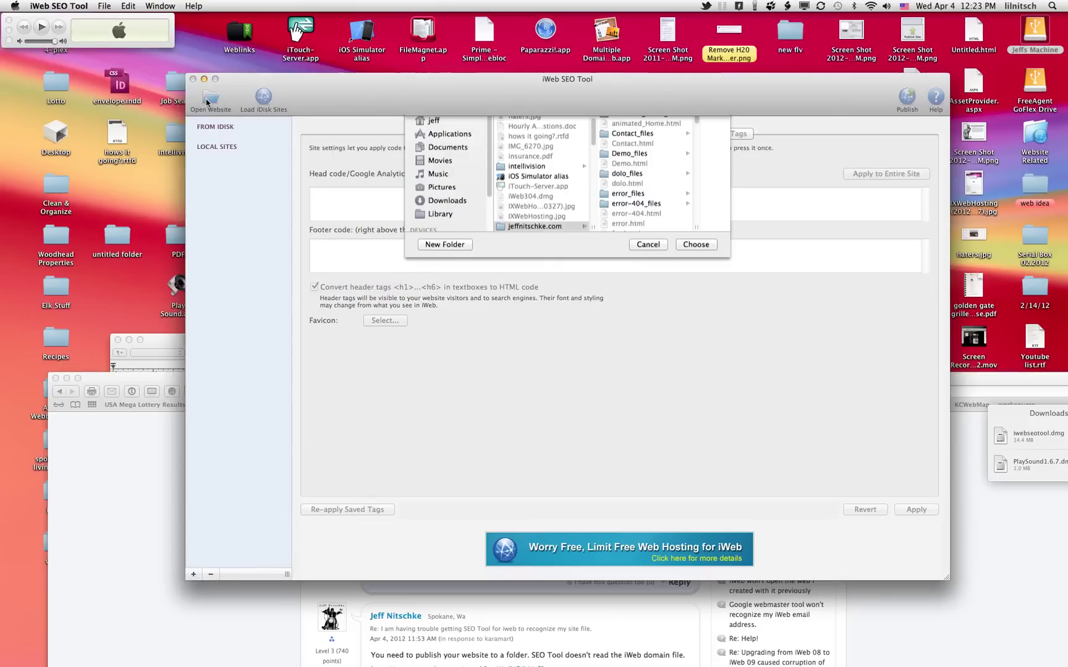
Step: Choose the jeffnitschke.com folder from the Desktop in the folder picker
left_click(438, 178)
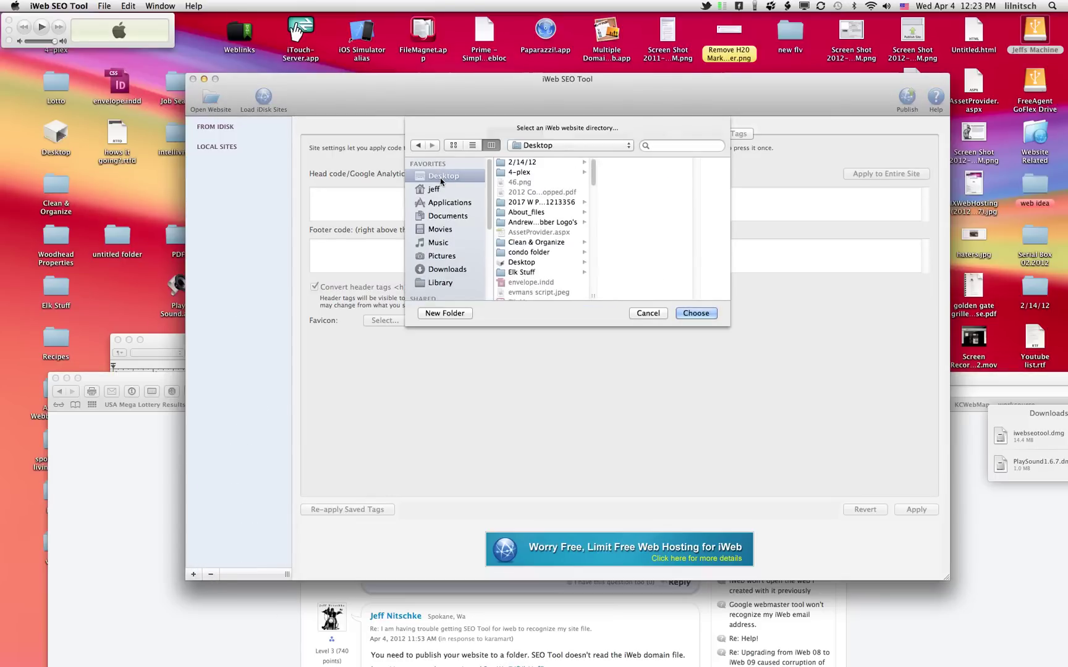
scroll(545, 266, "down", 5)
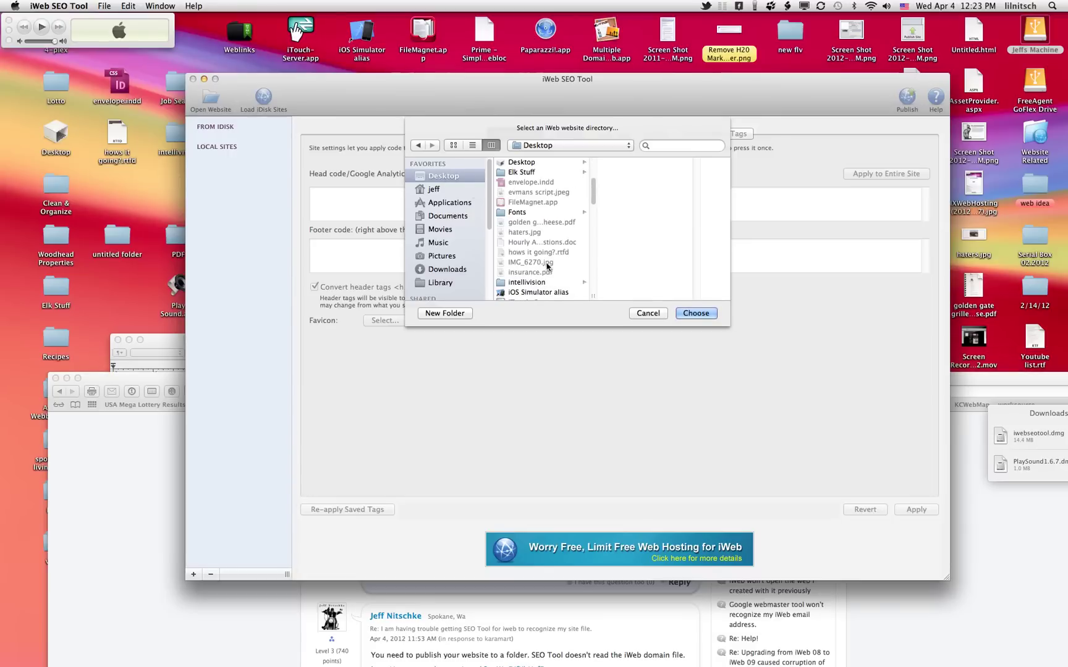
scroll(546, 265, "down", 3)
scroll(546, 265, "up", 1)
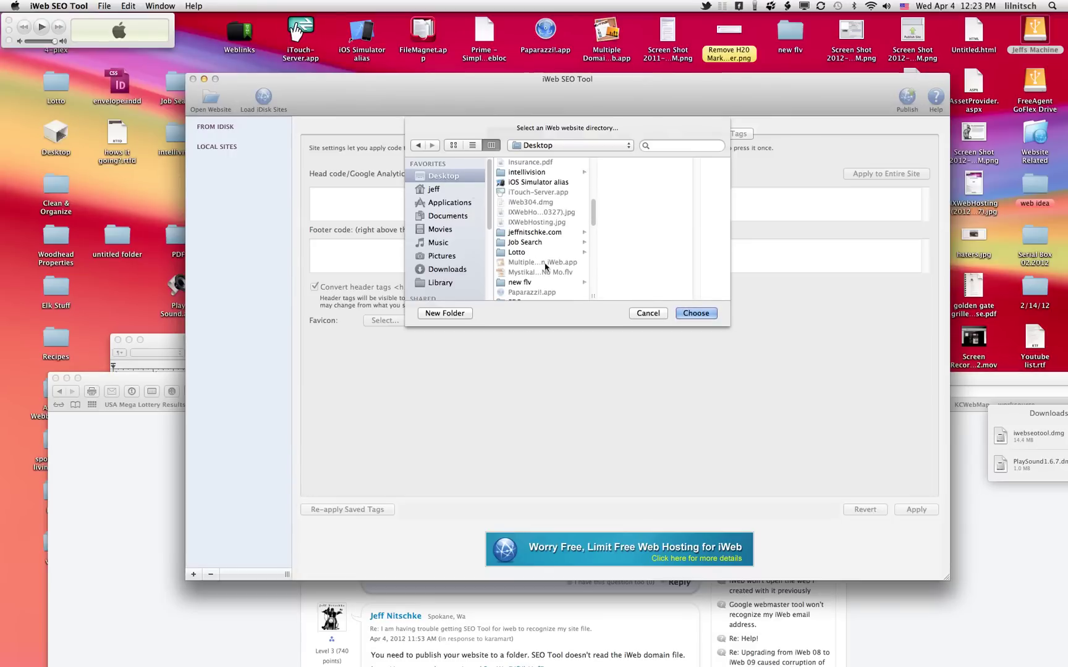
left_click(533, 233)
left_click(695, 312)
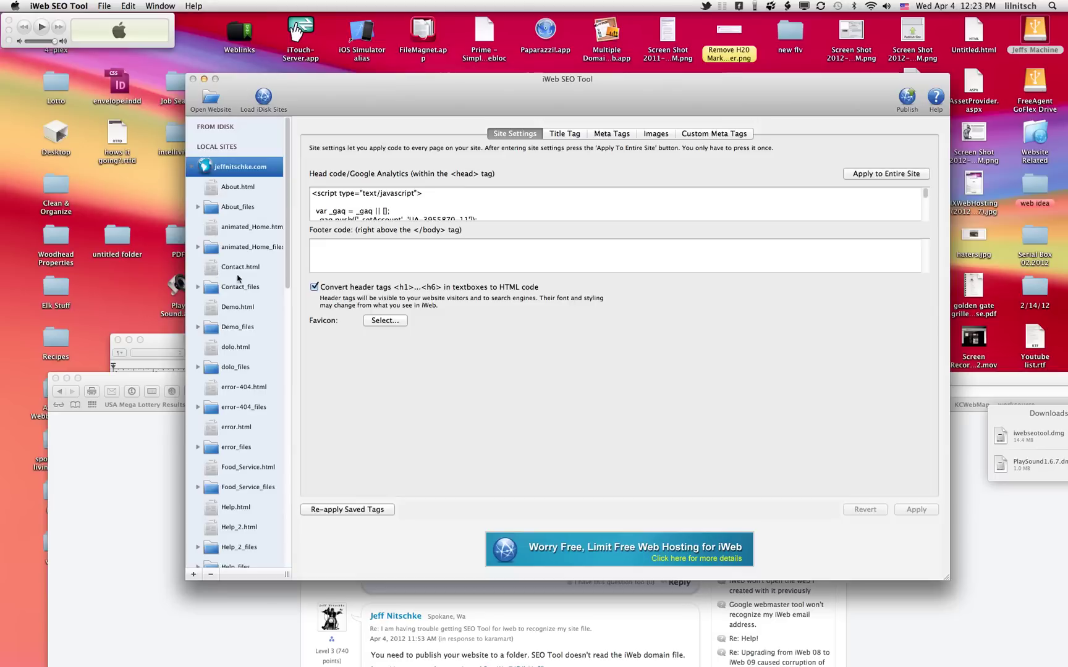
Step: Select About.html under jeffnitschke.com in the Local Sites sidebar
left_click(234, 190)
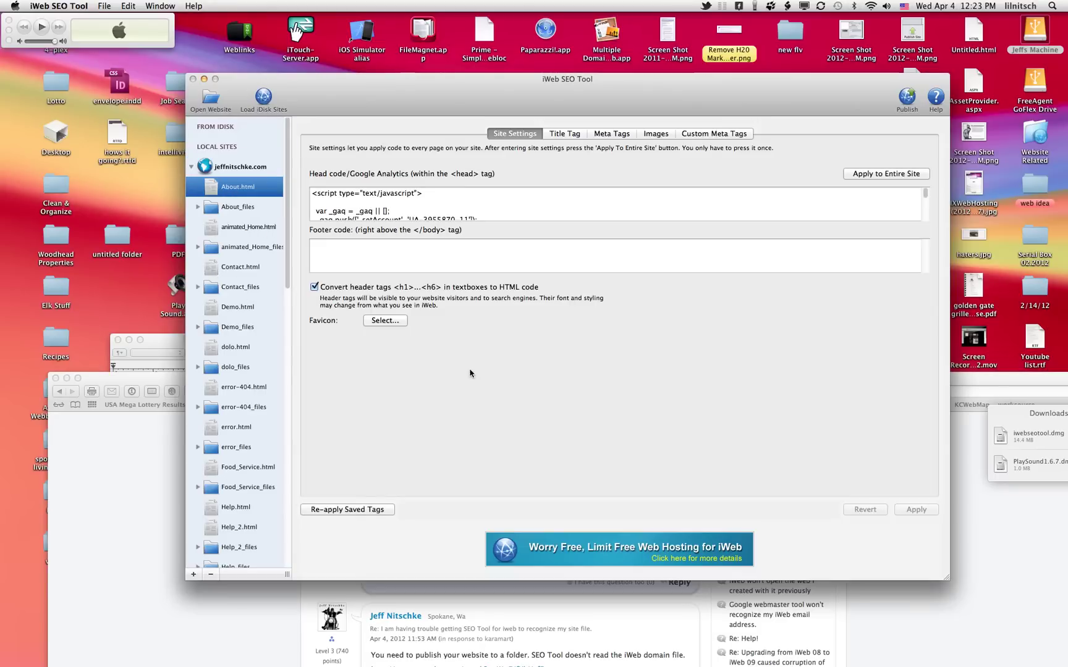